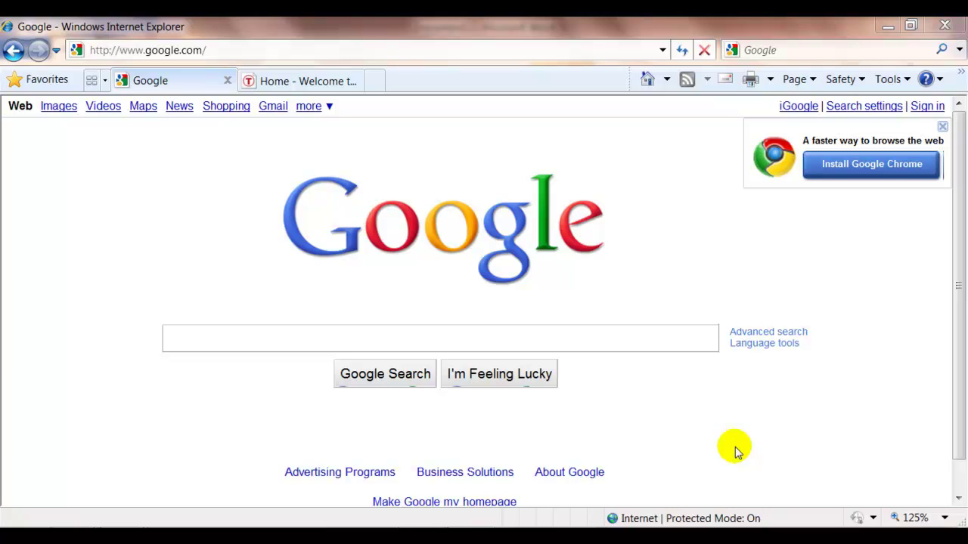
Search Google for 'party invitation' and switch to image results.
{"action": "left_click", "coordinate": [203, 338]}
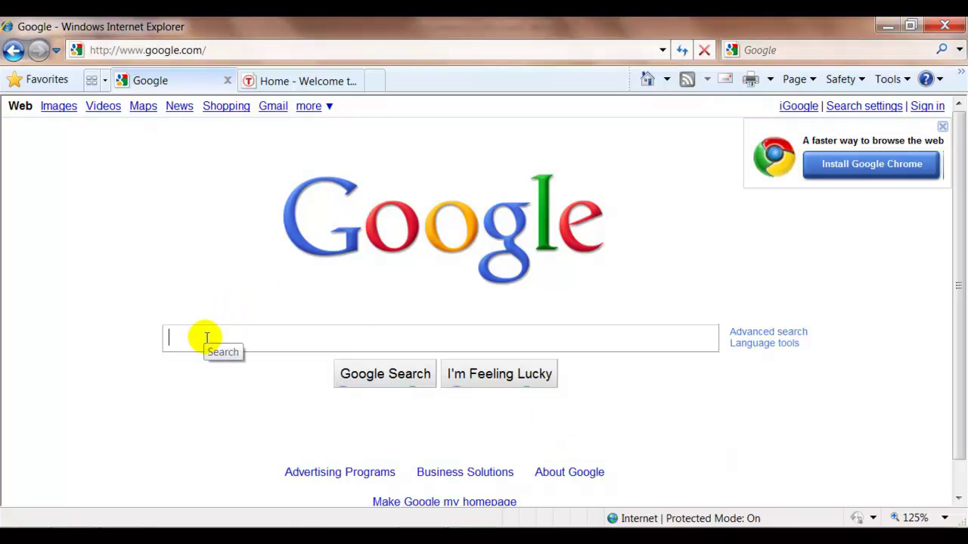
{"action": "type", "text": "pa"}
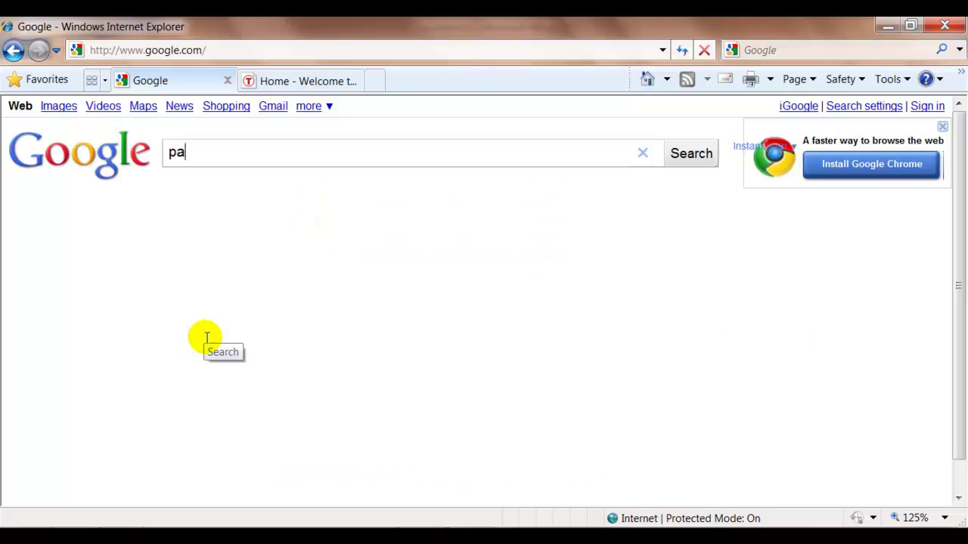
{"action": "type", "text": "rty invitation"}
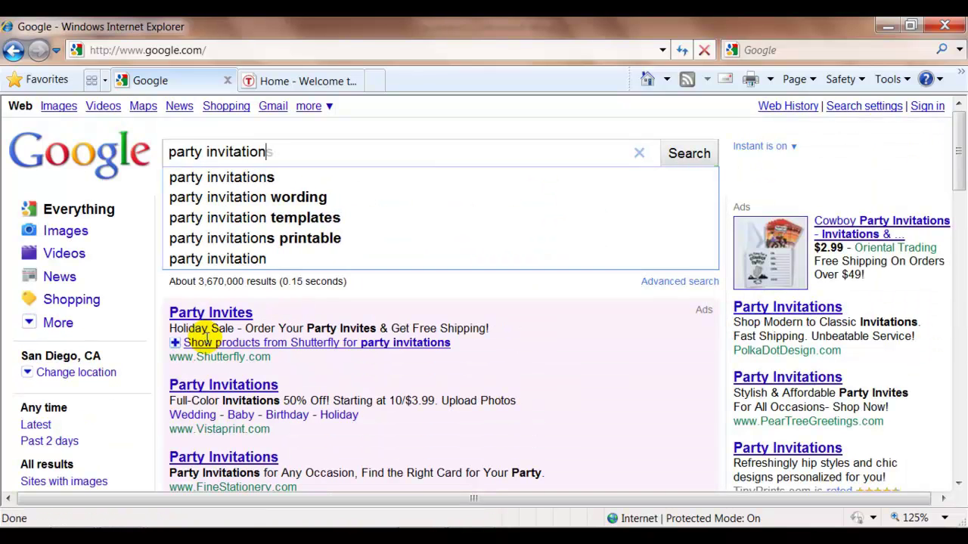
{"action": "left_click", "coordinate": [54, 105]}
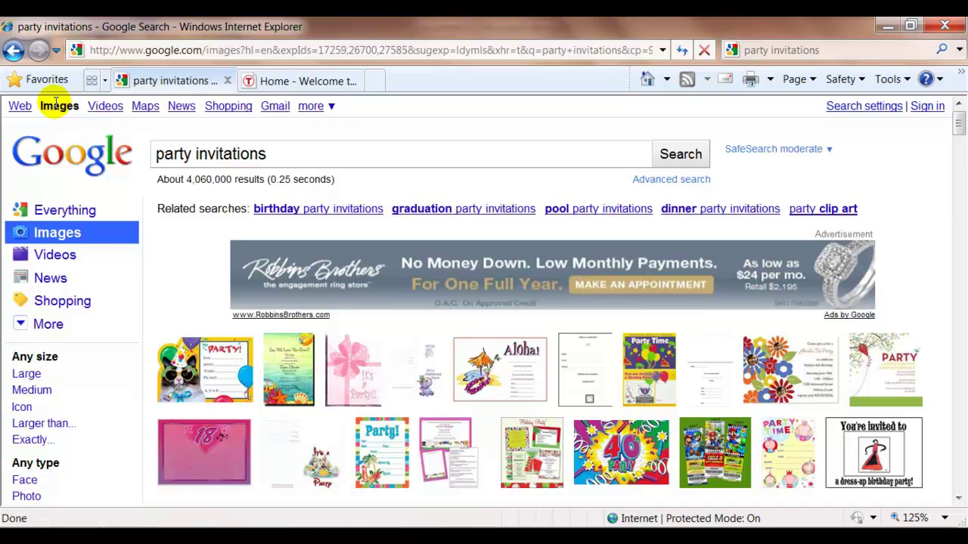
Browse the party invitation thumbnails through to page 2 of the results.
{"action": "left_click_drag", "start_coordinate": [958, 125], "coordinate": [960, 131]}
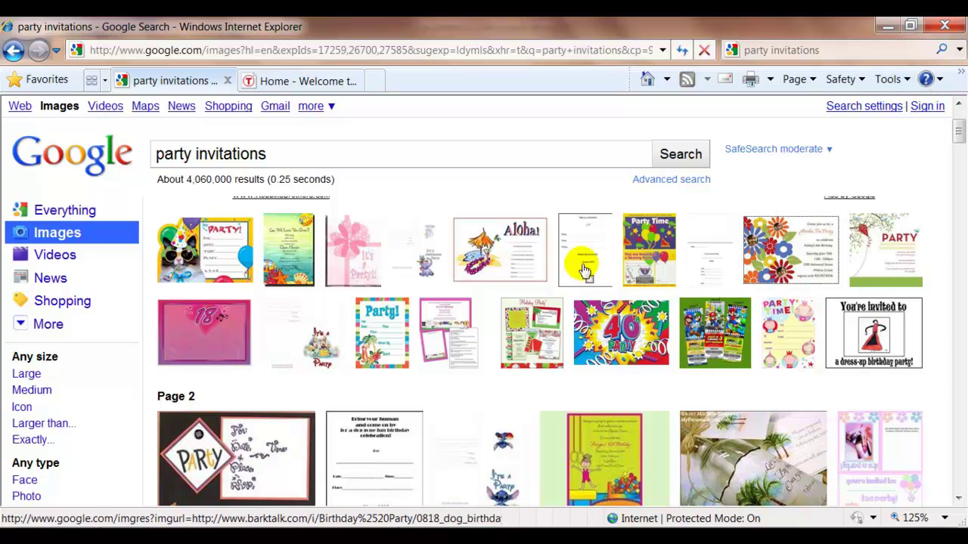
{"action": "mouse_move", "coordinate": [176, 262]}
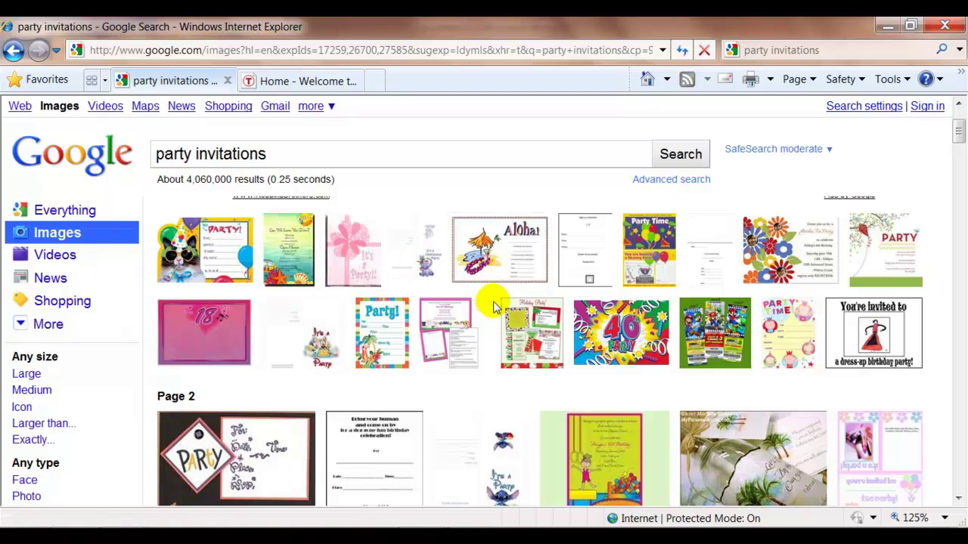
{"action": "mouse_move", "coordinate": [487, 264]}
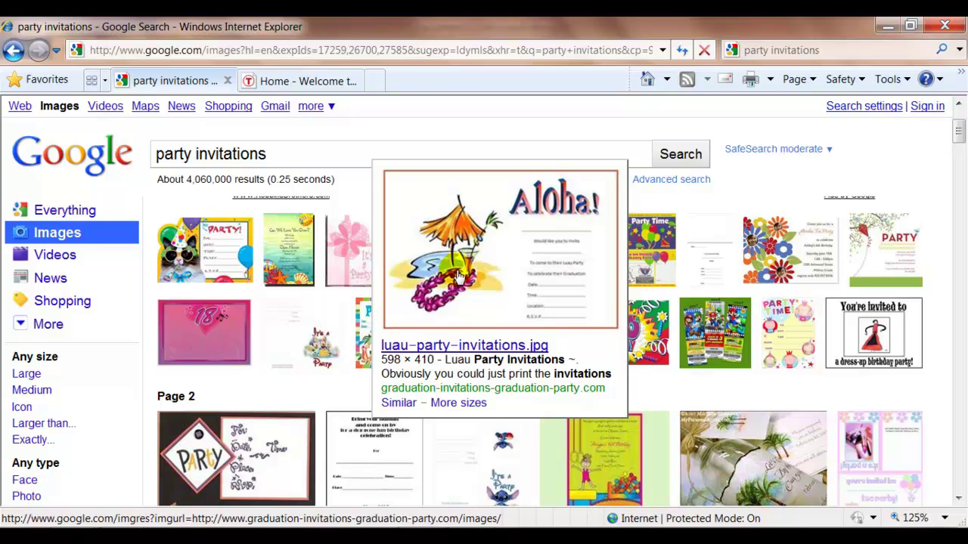
{"action": "scroll", "coordinate": [959, 372], "scroll_direction": "down", "scroll_amount": 2}
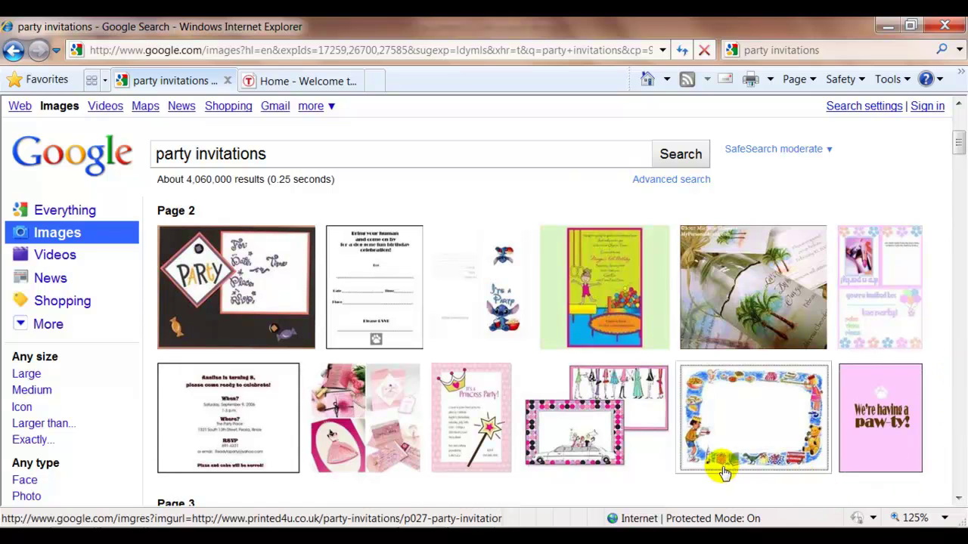
{"action": "mouse_move", "coordinate": [682, 404]}
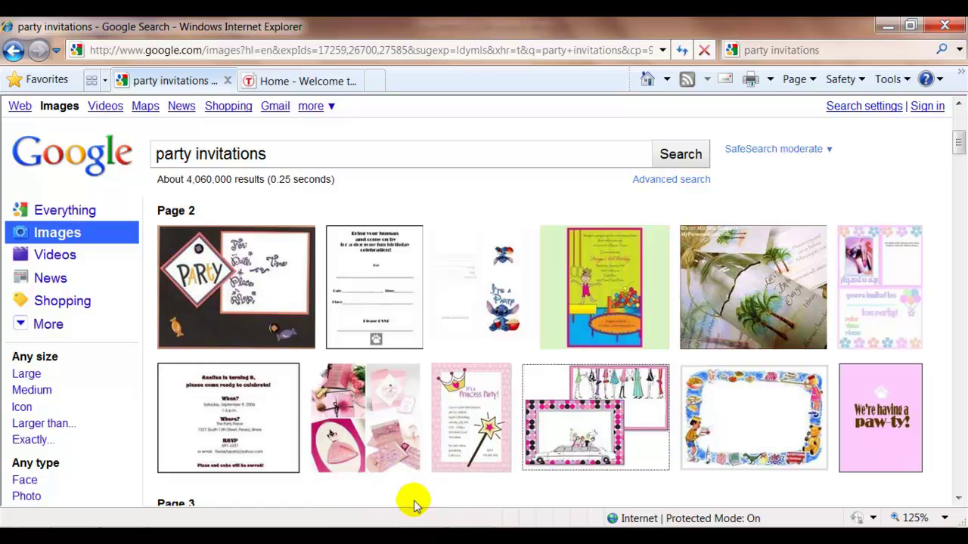
Bring the blank Document1 in Word back to the front.
{"action": "left_click", "coordinate": [412, 527]}
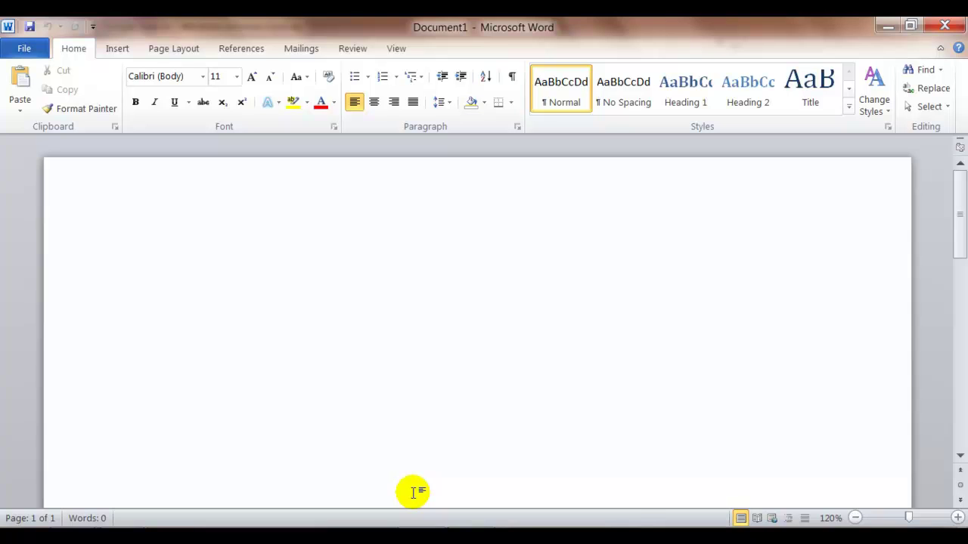
Save the document into the BC116 Class folder as 'Party Invitation Your Name'.
{"action": "left_click", "coordinate": [24, 51]}
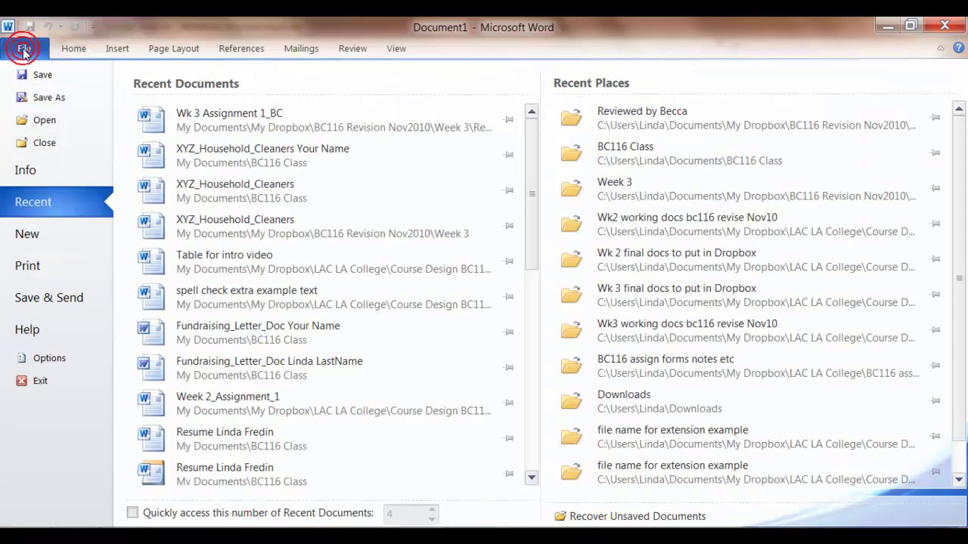
{"action": "left_click", "coordinate": [46, 97]}
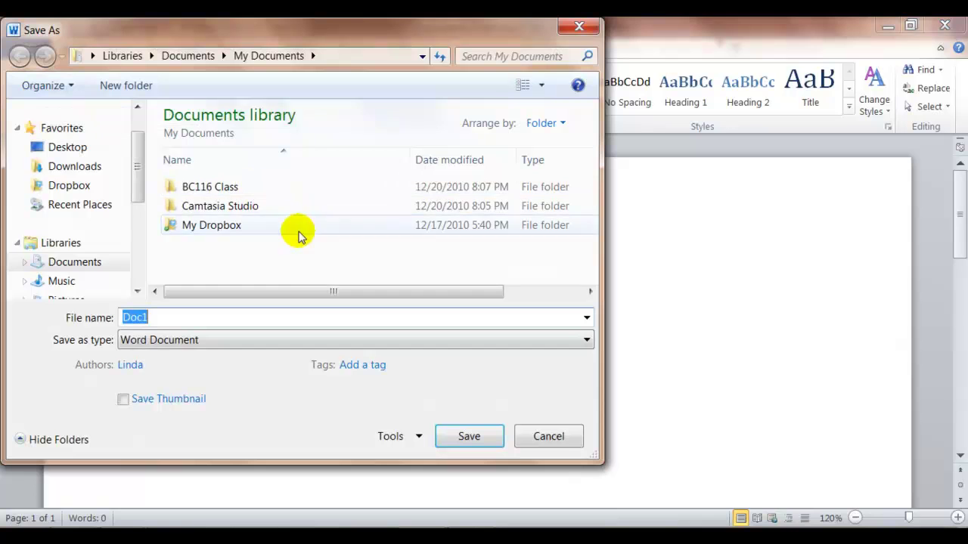
{"action": "double_click", "coordinate": [225, 194]}
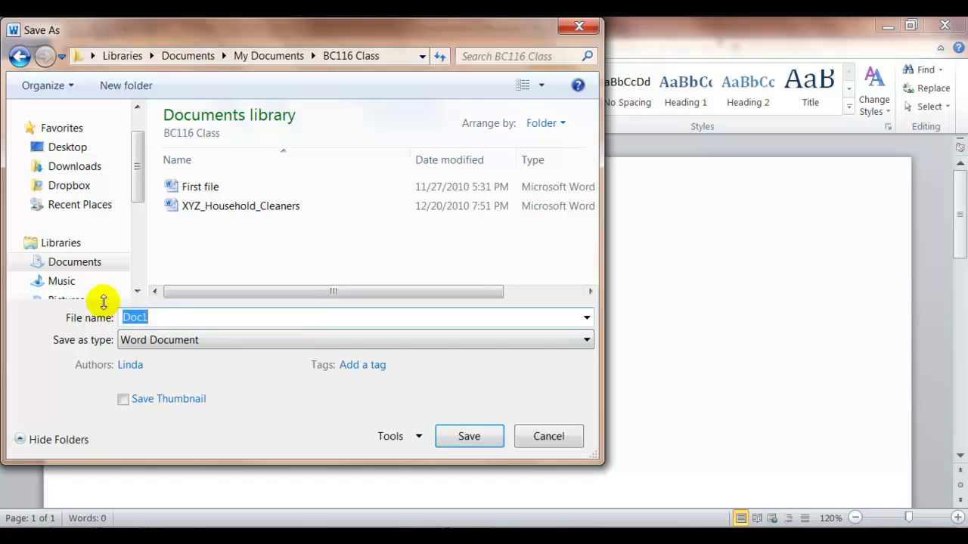
{"action": "type", "text": "Party I"}
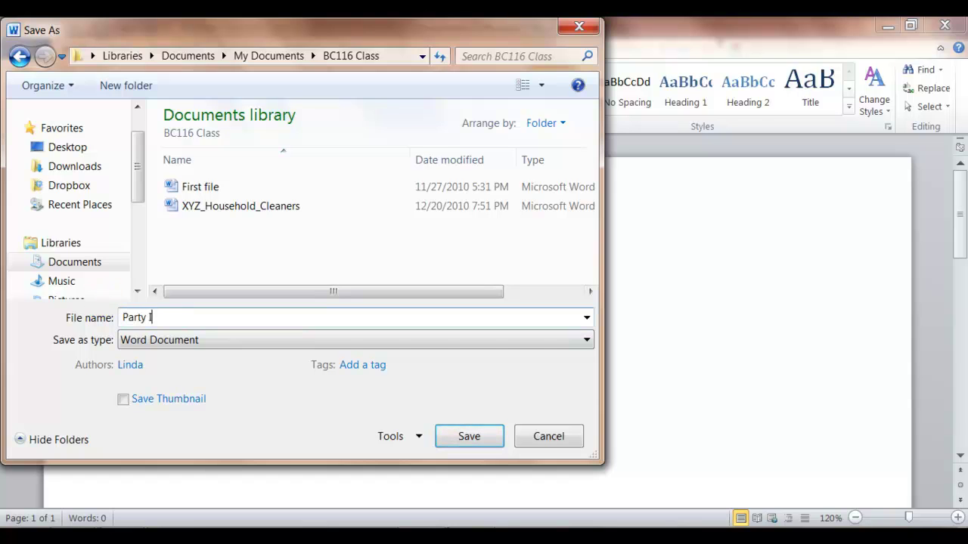
{"action": "type", "text": "nvitation Your N"}
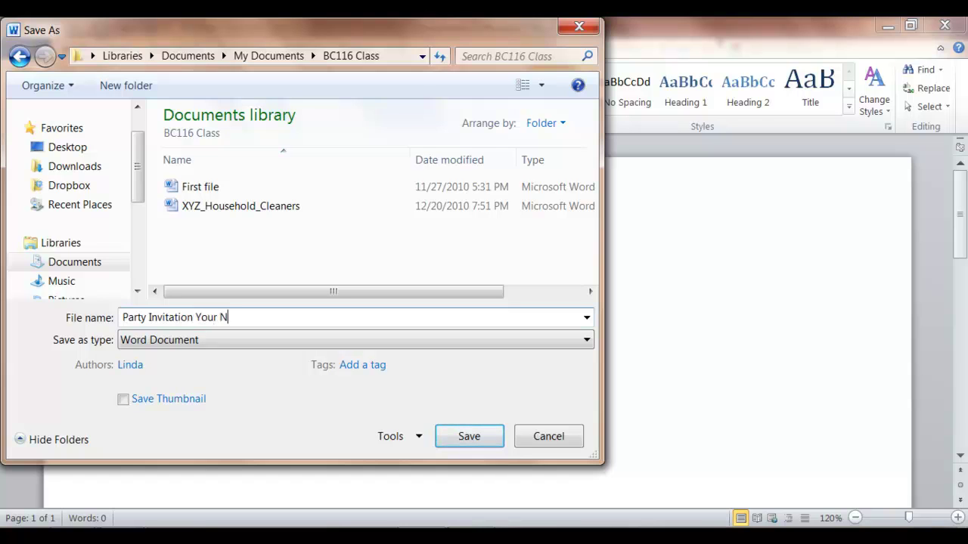
{"action": "type", "text": "ame"}
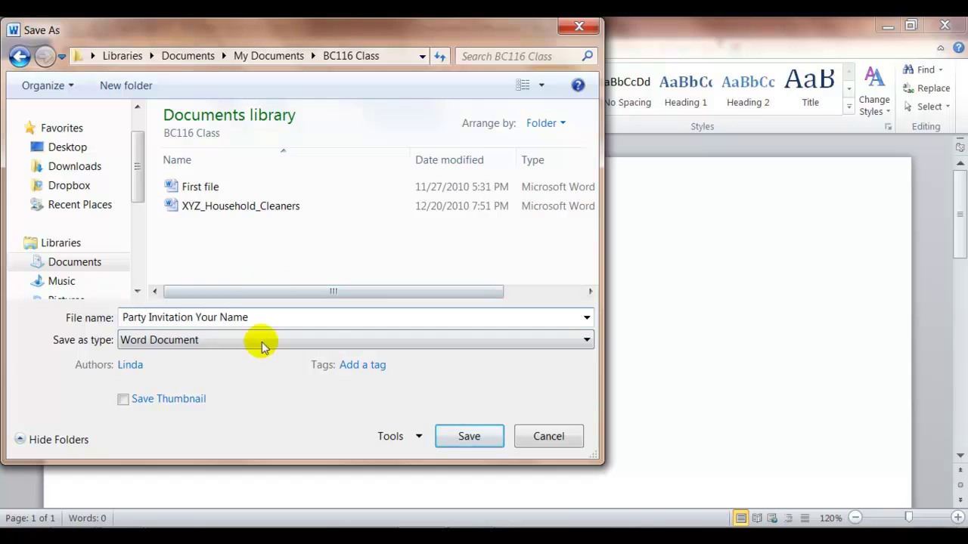
{"action": "left_click", "coordinate": [475, 438]}
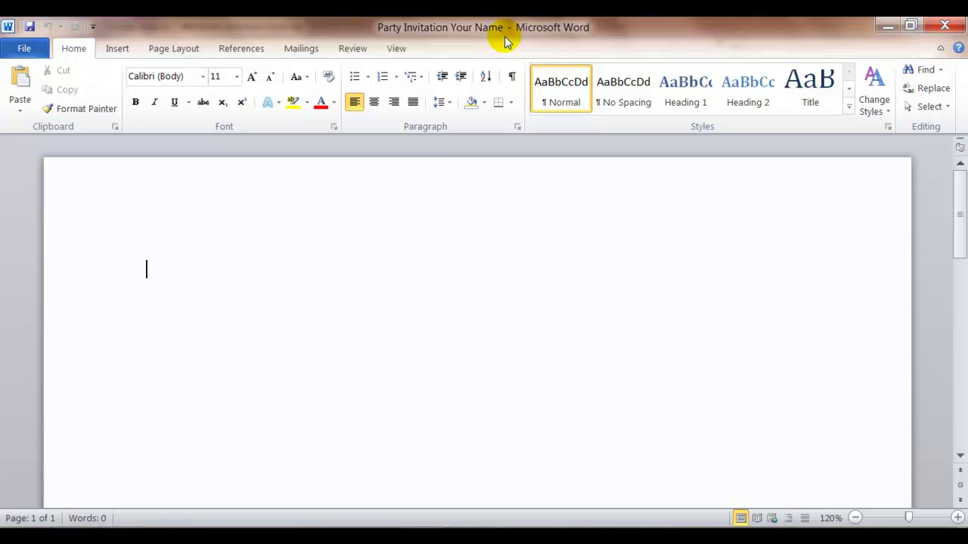
Search Clip Art for 'baby' and insert the 'Baby looking up' photo.
{"action": "left_click", "coordinate": [115, 49]}
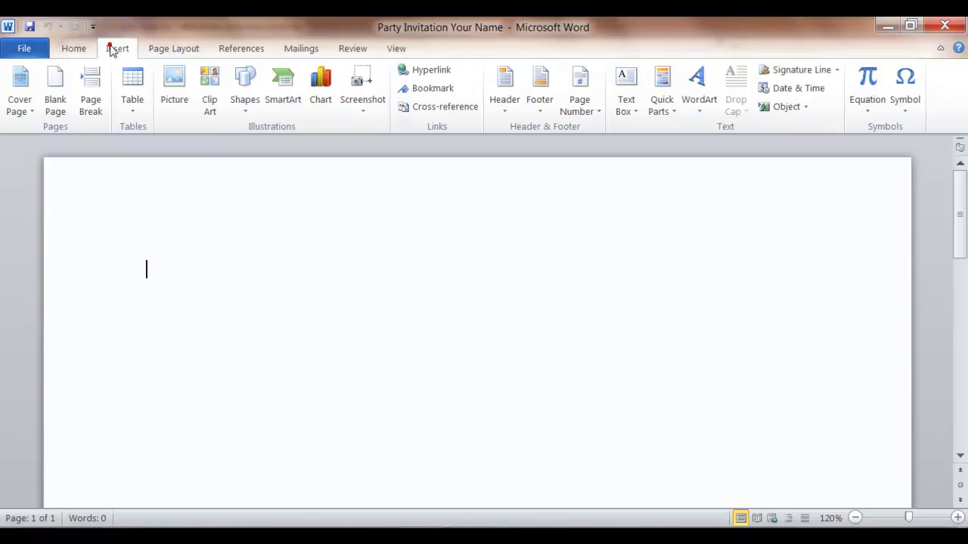
{"action": "left_click", "coordinate": [204, 85]}
{"action": "left_click", "coordinate": [756, 183]}
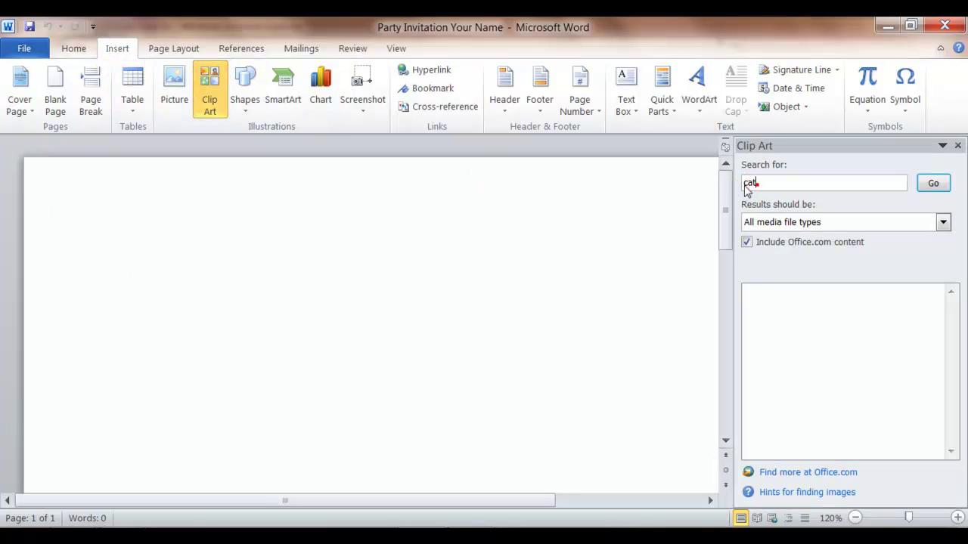
{"action": "double_click", "coordinate": [751, 184]}
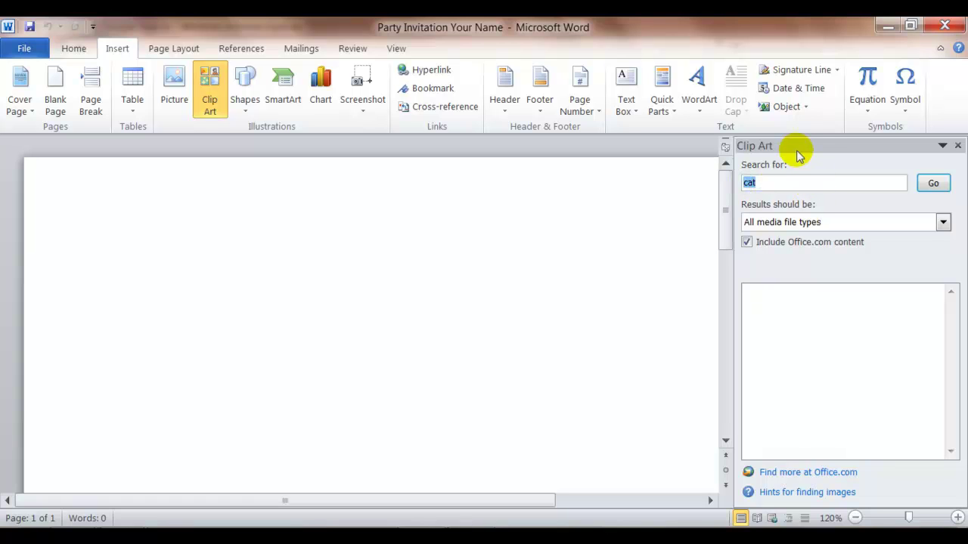
{"action": "type", "text": "baby"}
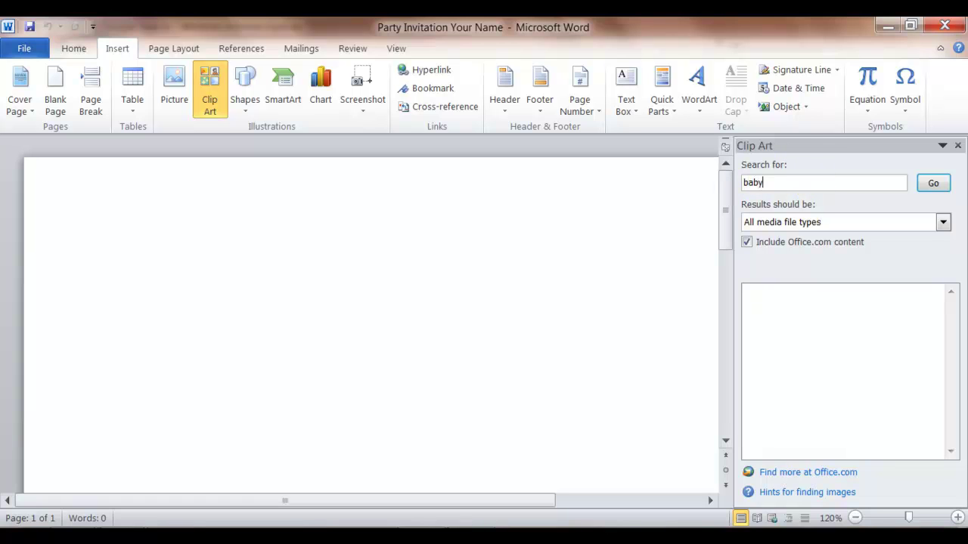
{"action": "left_click", "coordinate": [933, 183]}
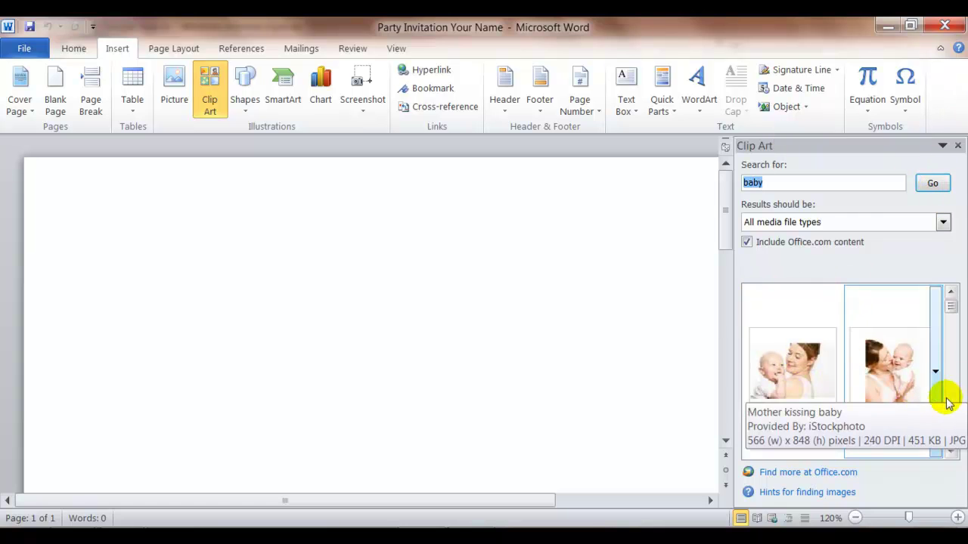
{"action": "left_click", "coordinate": [954, 386]}
{"action": "left_click", "coordinate": [954, 385]}
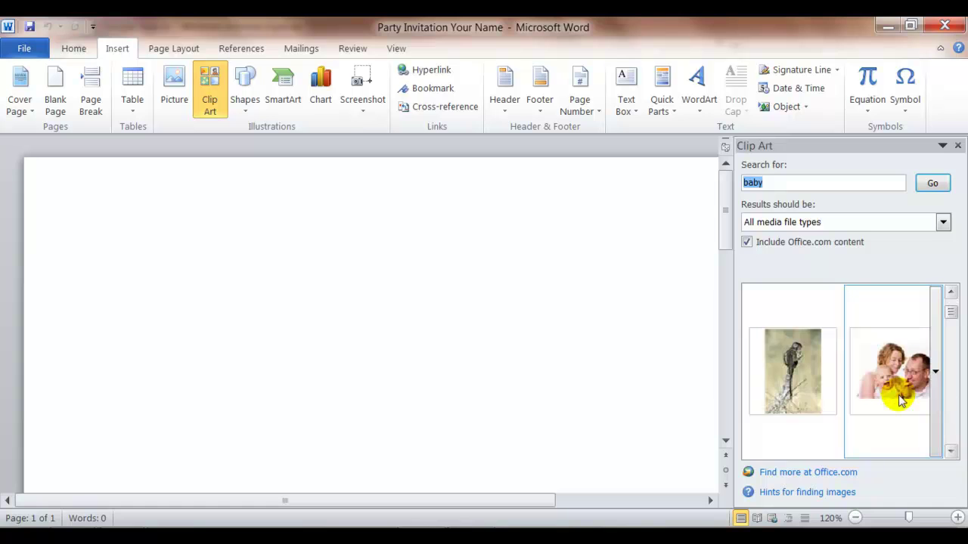
{"action": "left_click", "coordinate": [947, 416]}
{"action": "left_click", "coordinate": [947, 416]}
{"action": "left_click", "coordinate": [904, 386]}
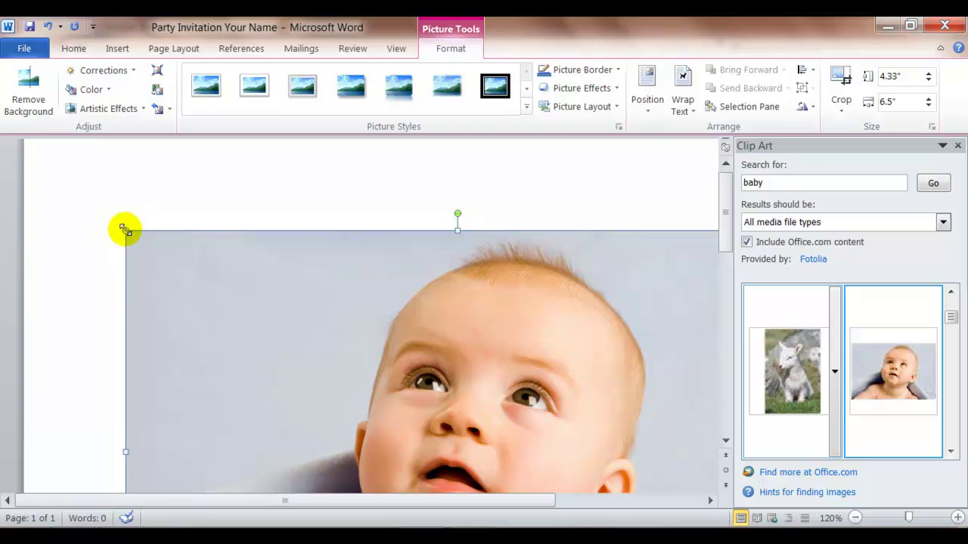
Shrink the baby picture to about 2.13" by 3.2".
{"action": "left_click", "coordinate": [447, 50]}
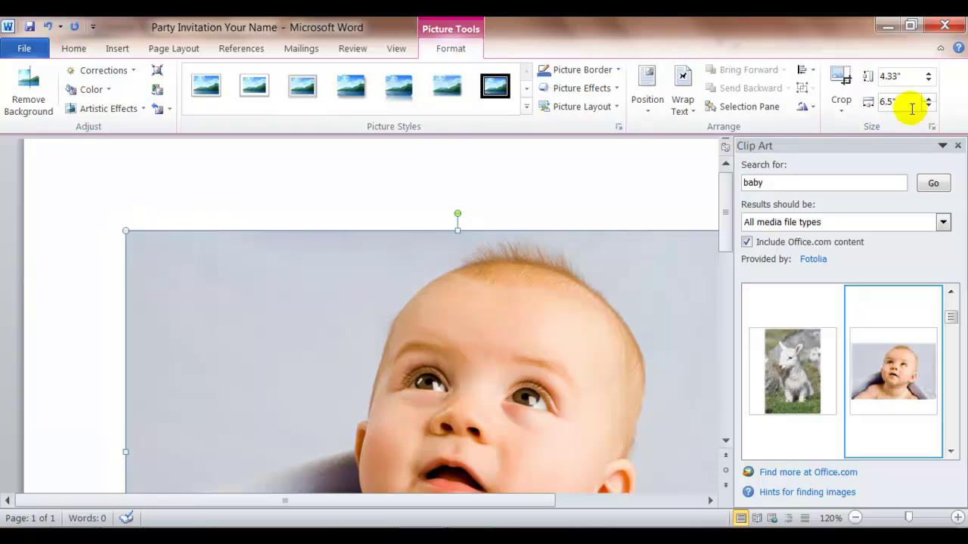
{"action": "left_click", "coordinate": [929, 82]}
{"action": "left_click", "coordinate": [929, 81]}
{"action": "left_click", "coordinate": [929, 81]}
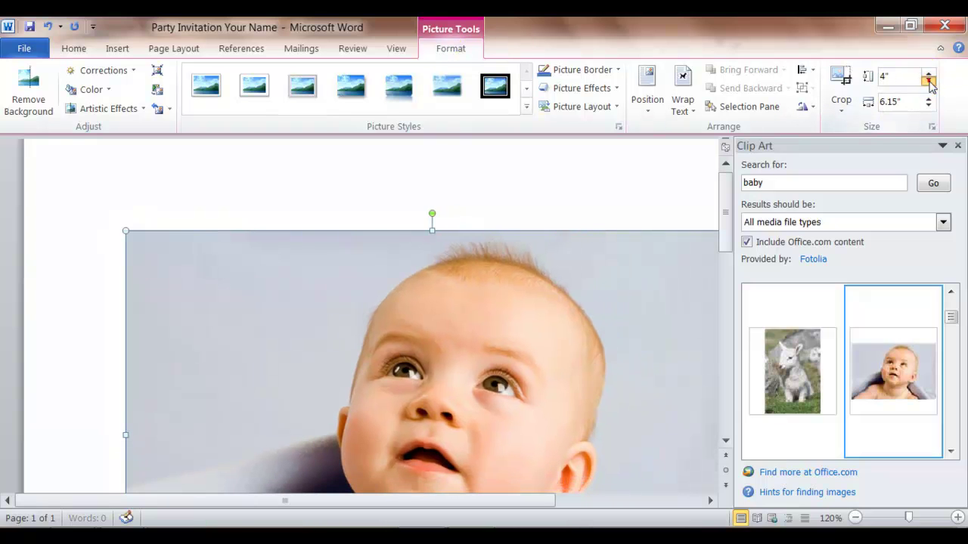
{"action": "left_click", "coordinate": [929, 81]}
{"action": "left_click", "coordinate": [929, 81]}
{"action": "left_click", "coordinate": [929, 82]}
{"action": "left_click", "coordinate": [929, 82]}
{"action": "left_click", "coordinate": [930, 82]}
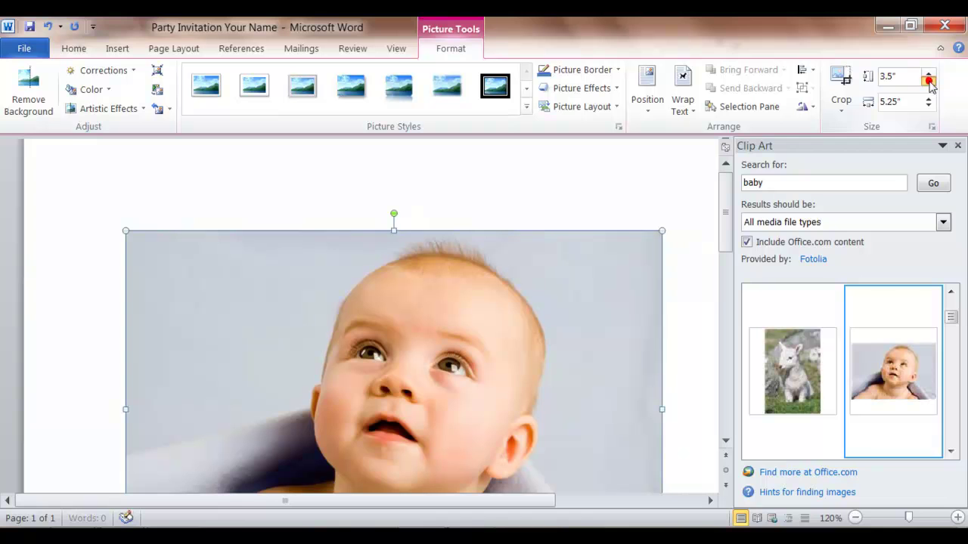
{"action": "left_click", "coordinate": [929, 82]}
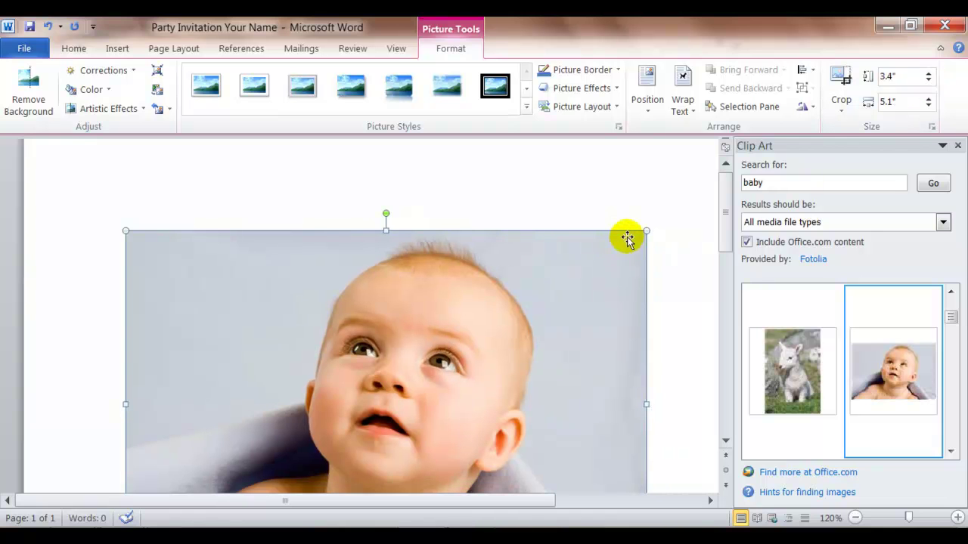
{"action": "left_click_drag", "start_coordinate": [647, 230], "coordinate": [400, 353]}
Centre the baby picture on the page, reverting a trial rotation.
{"action": "left_click", "coordinate": [477, 272]}
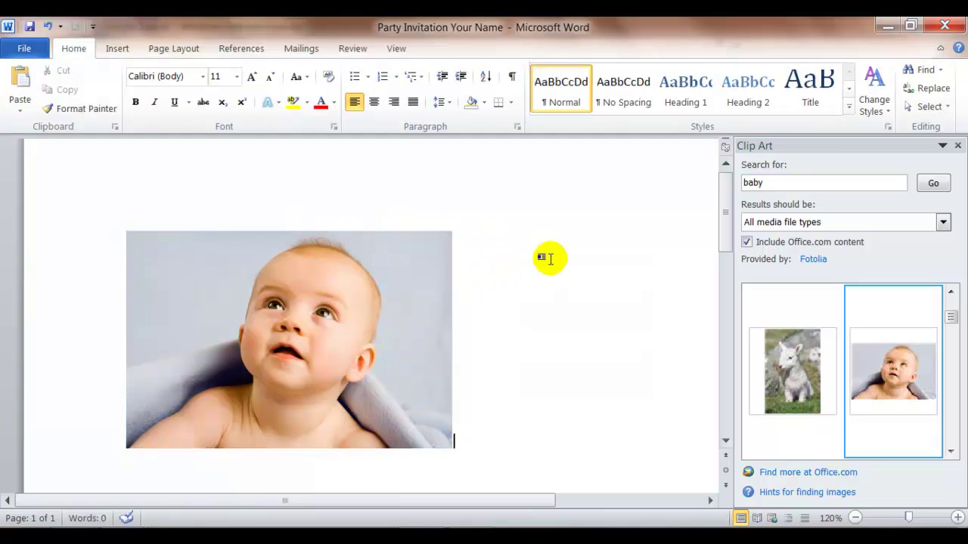
{"action": "left_click", "coordinate": [395, 354]}
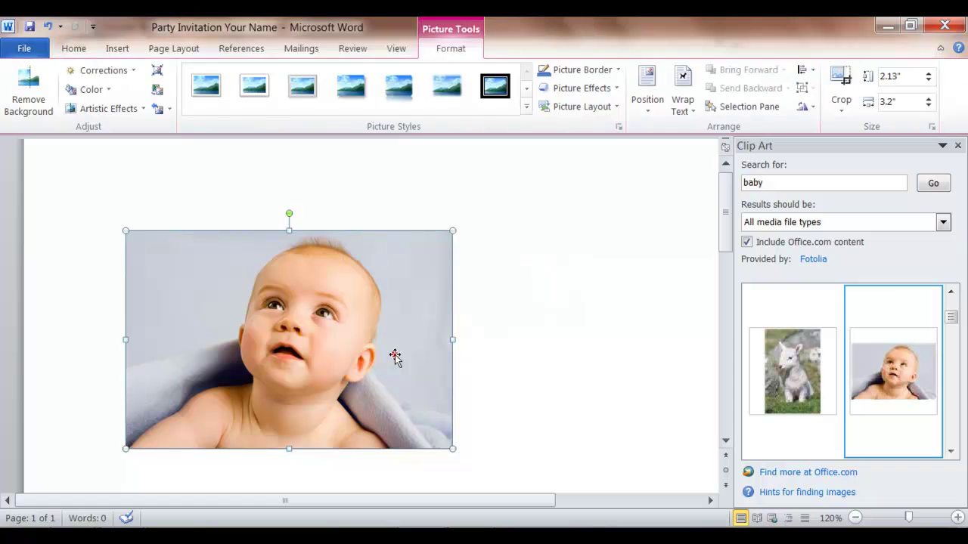
{"action": "left_click", "coordinate": [73, 47]}
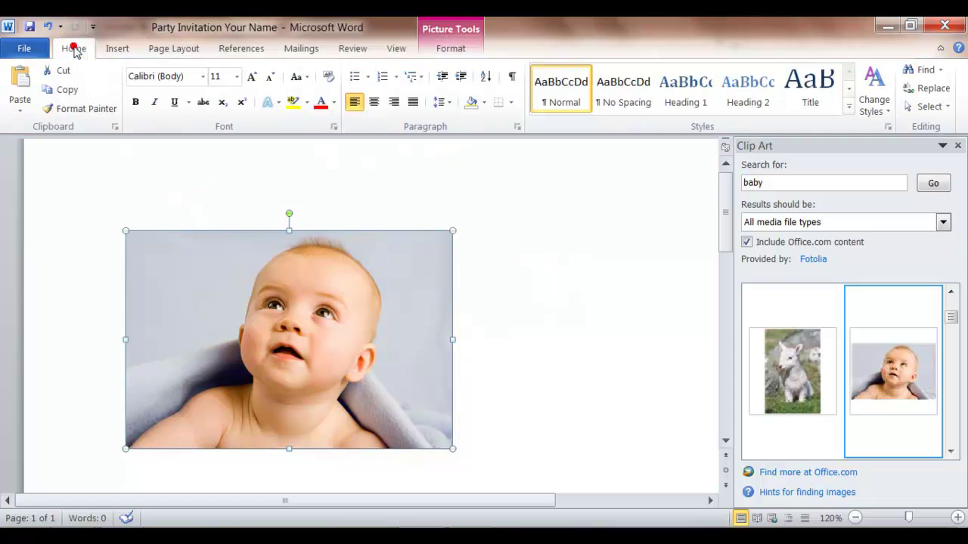
{"action": "left_click", "coordinate": [373, 102]}
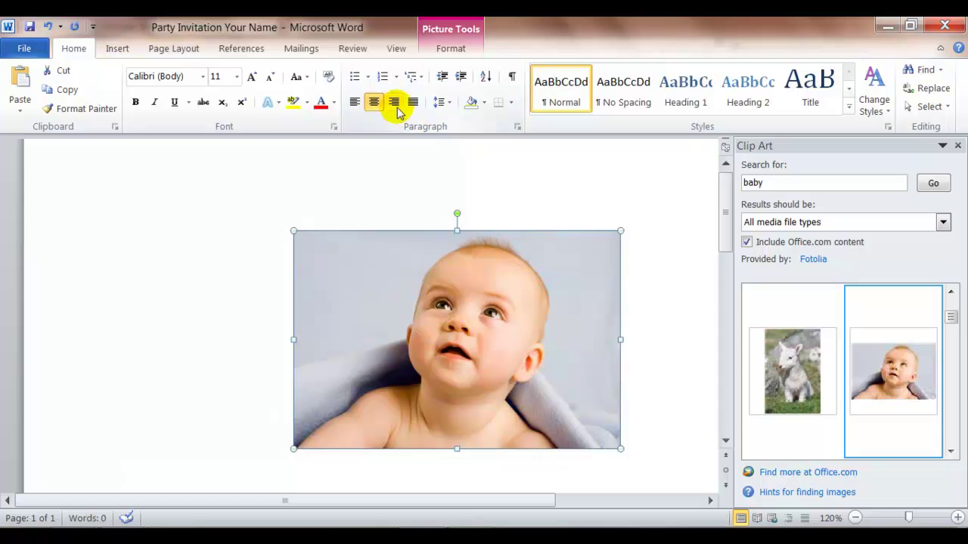
{"action": "left_click", "coordinate": [393, 102]}
{"action": "left_click", "coordinate": [373, 102]}
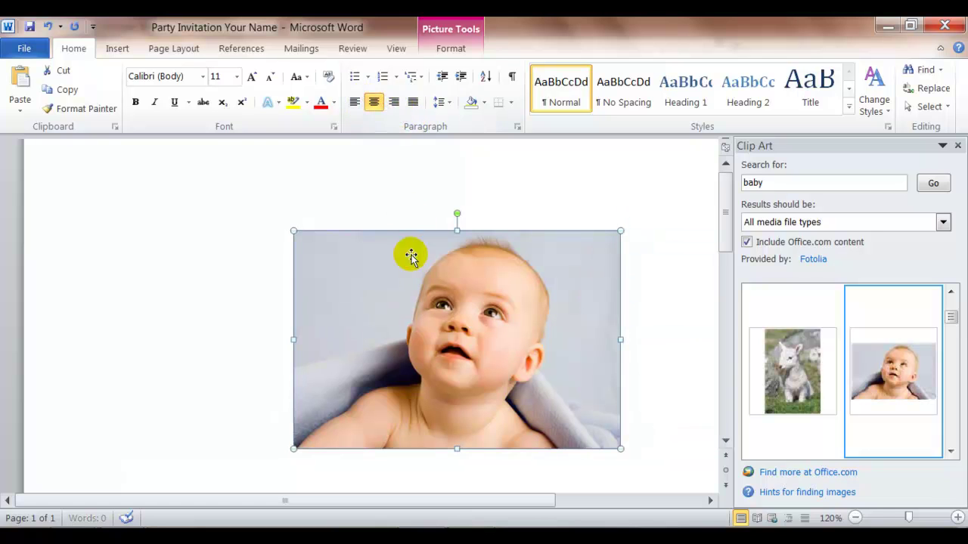
{"action": "left_click_drag", "start_coordinate": [455, 213], "coordinate": [489, 224]}
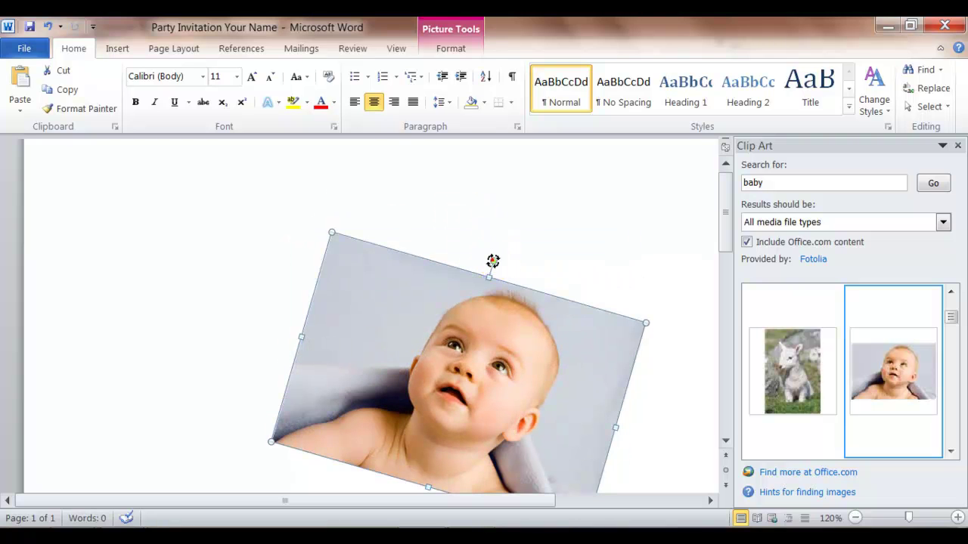
{"action": "left_click_drag", "start_coordinate": [492, 262], "coordinate": [459, 235]}
Apply a bevelled frame picture style to the baby photo after trying a white shadowed frame.
{"action": "left_click", "coordinate": [450, 47]}
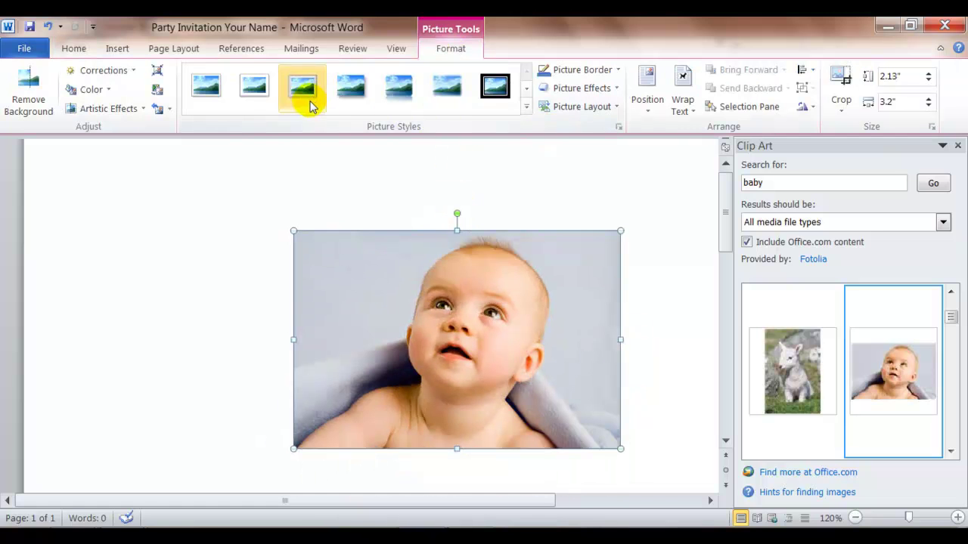
{"action": "left_click", "coordinate": [211, 97]}
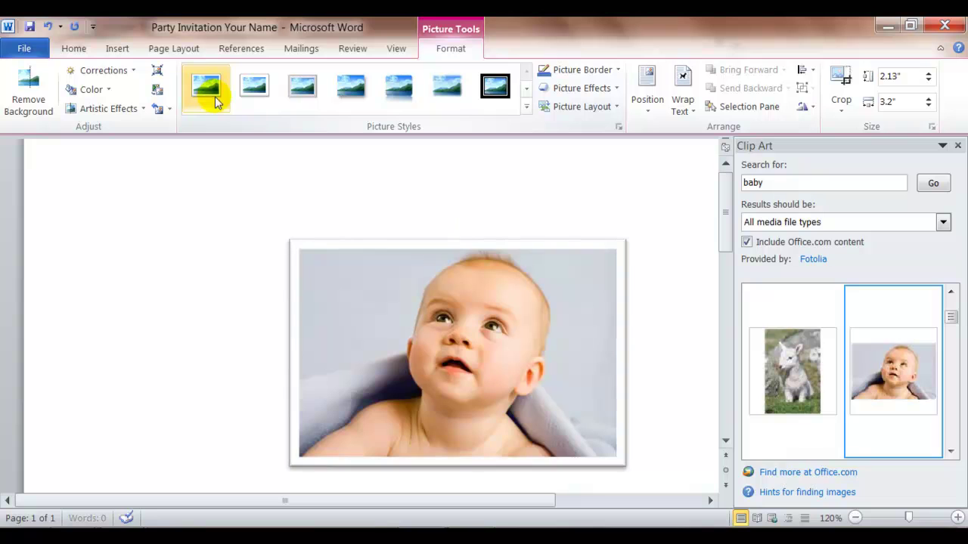
{"action": "left_click", "coordinate": [499, 97]}
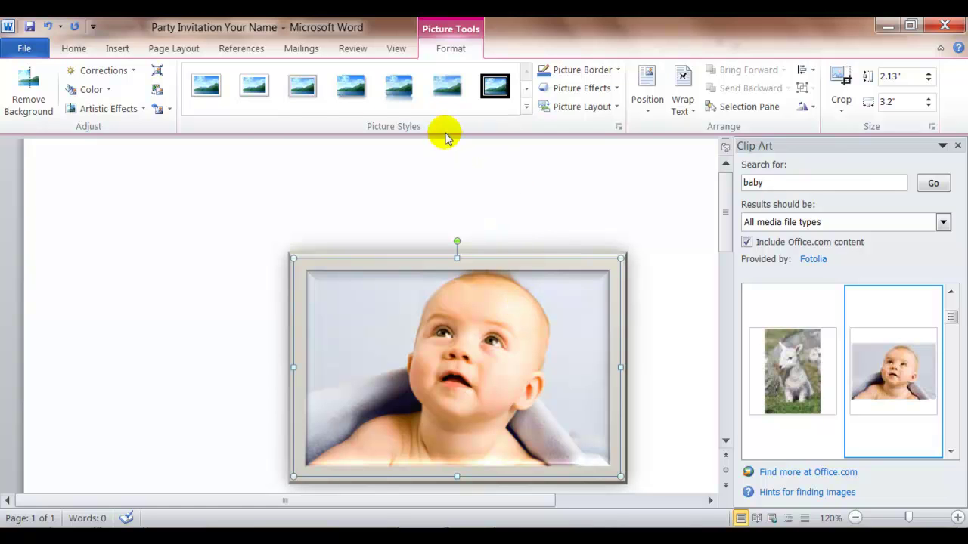
Resave 'Party Invitation Your Name' with the framed, centred baby photo.
{"action": "left_click", "coordinate": [348, 50]}
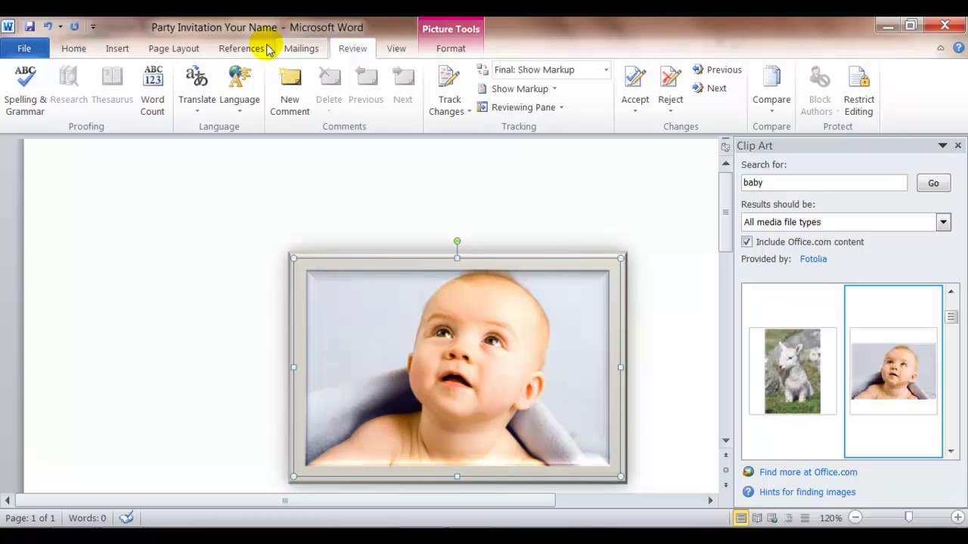
{"action": "left_click", "coordinate": [30, 27]}
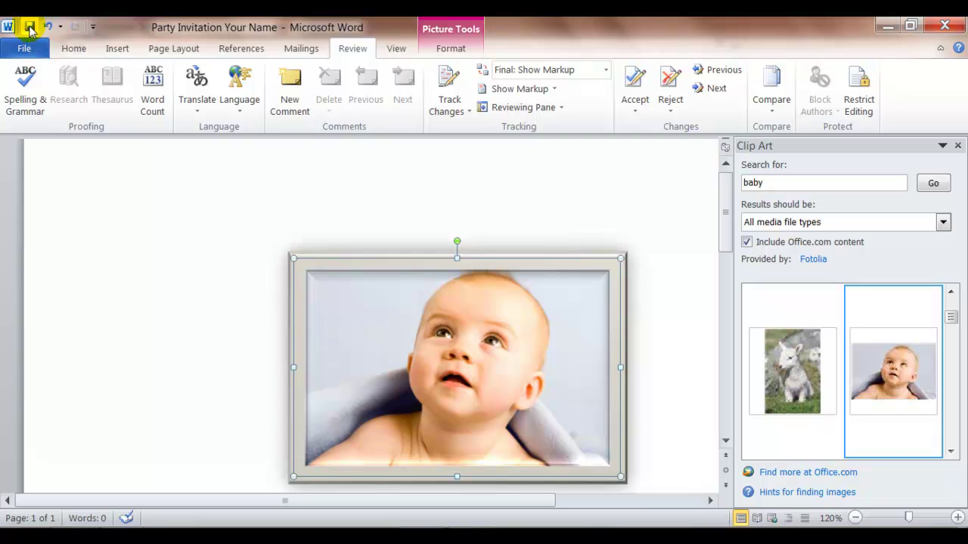